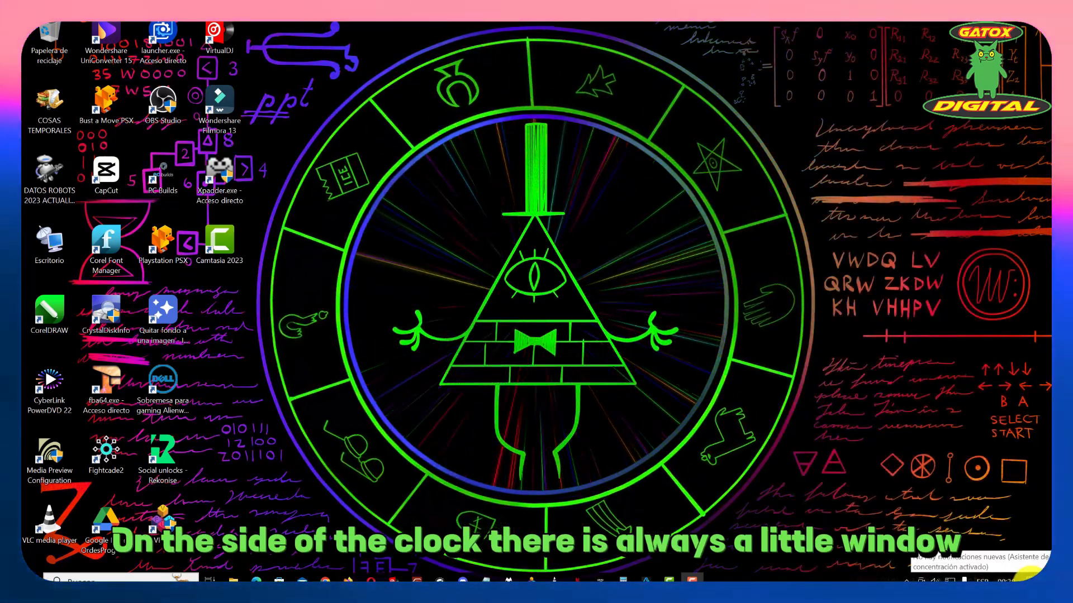
# Open the Copia de seguridad page within the Actualización y seguridad section of Windows Configuración.
pyautogui.click(1031, 578)
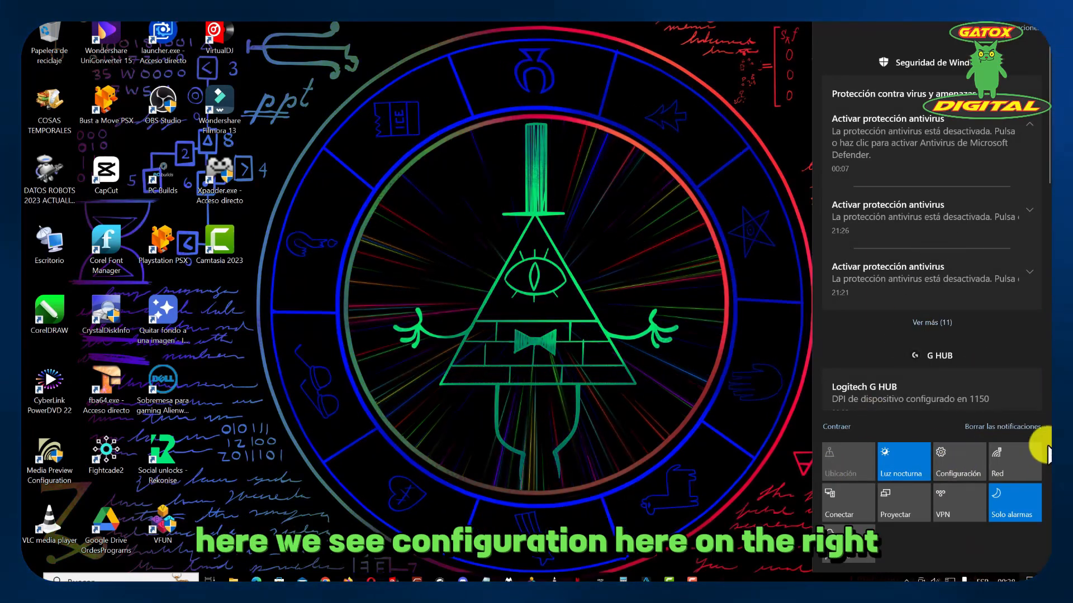
pyautogui.click(962, 461)
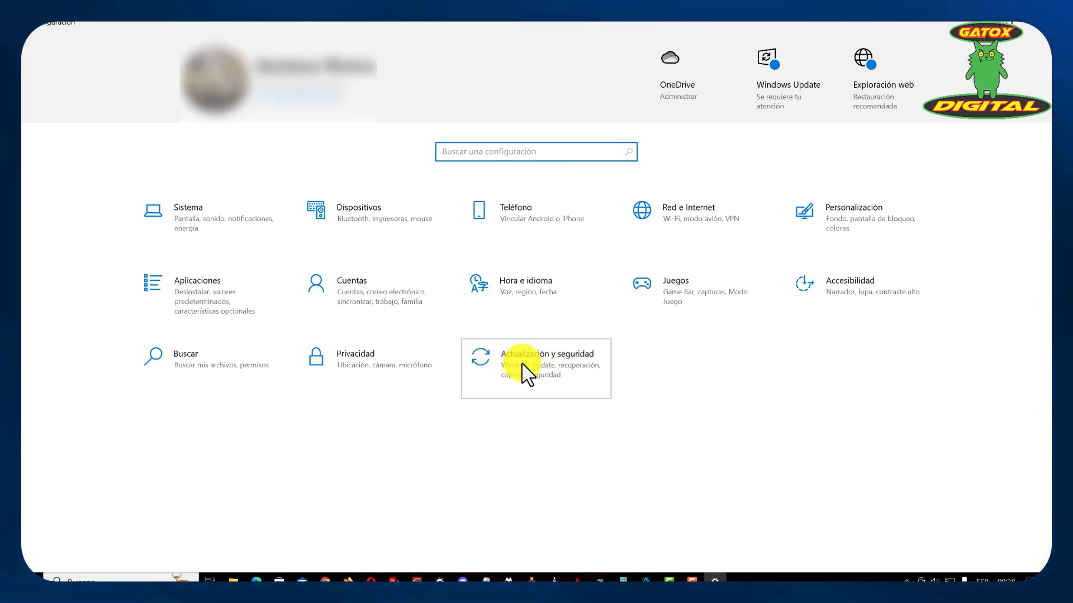
pyautogui.click(522, 372)
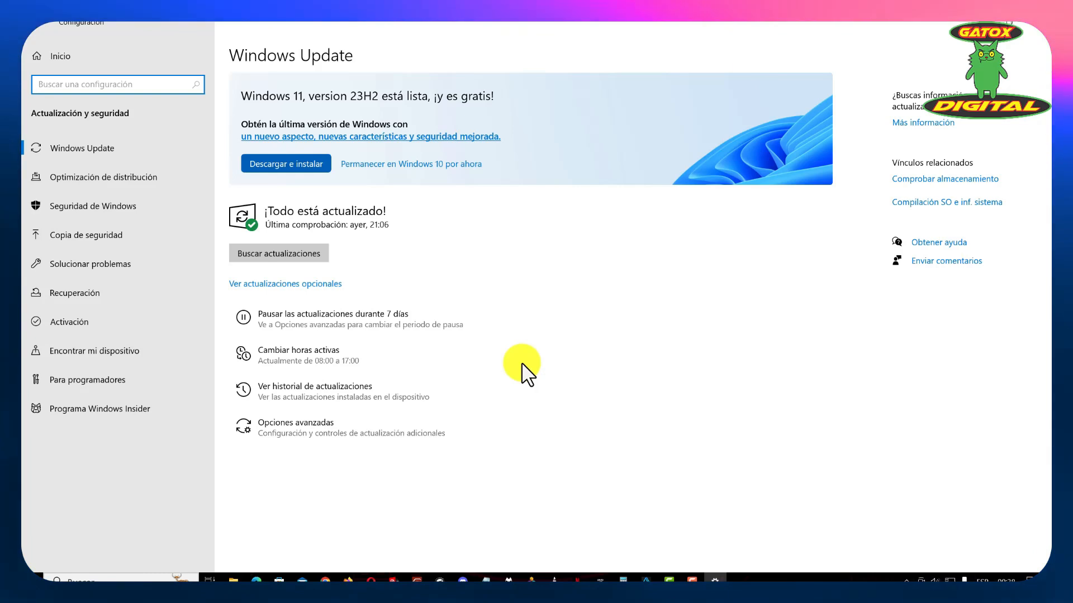
pyautogui.click(52, 234)
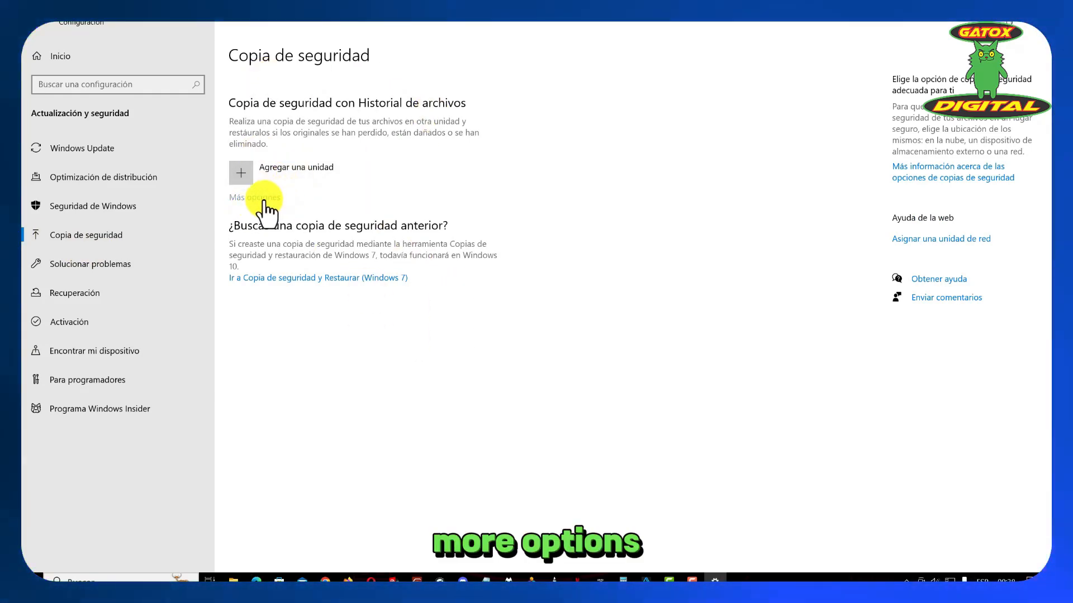
# Go through the advanced backup settings to the system image backup tool and start creating a system image.
pyautogui.click(263, 199)
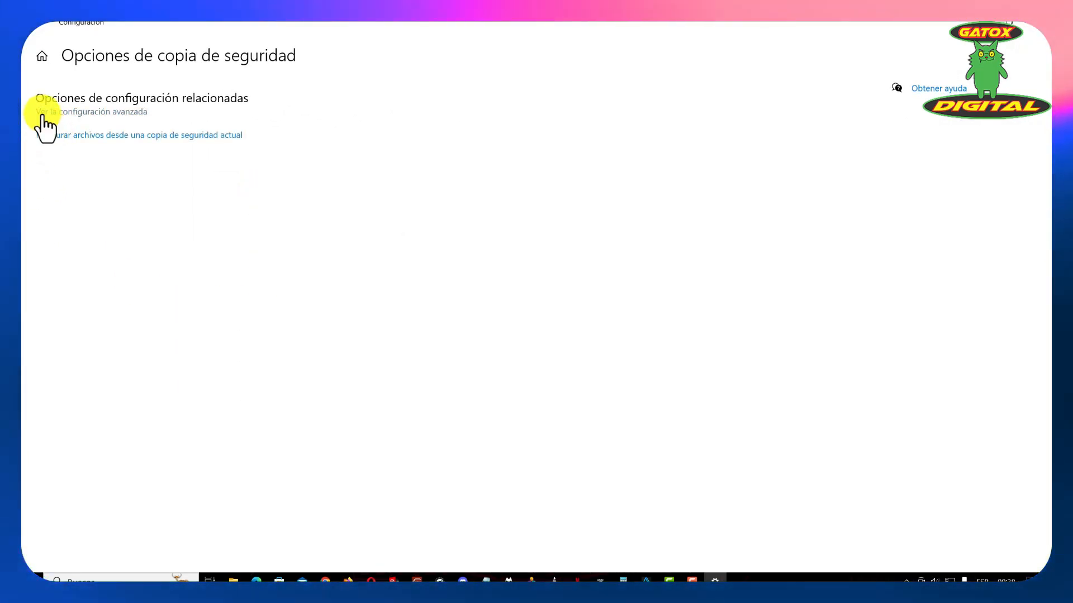
pyautogui.click(90, 123)
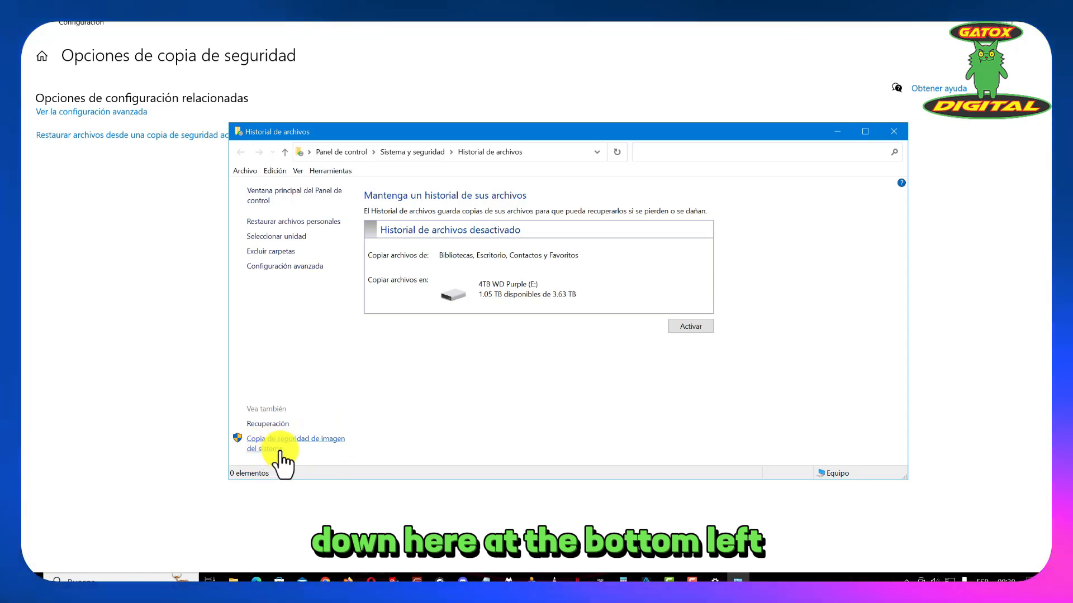
pyautogui.click(263, 445)
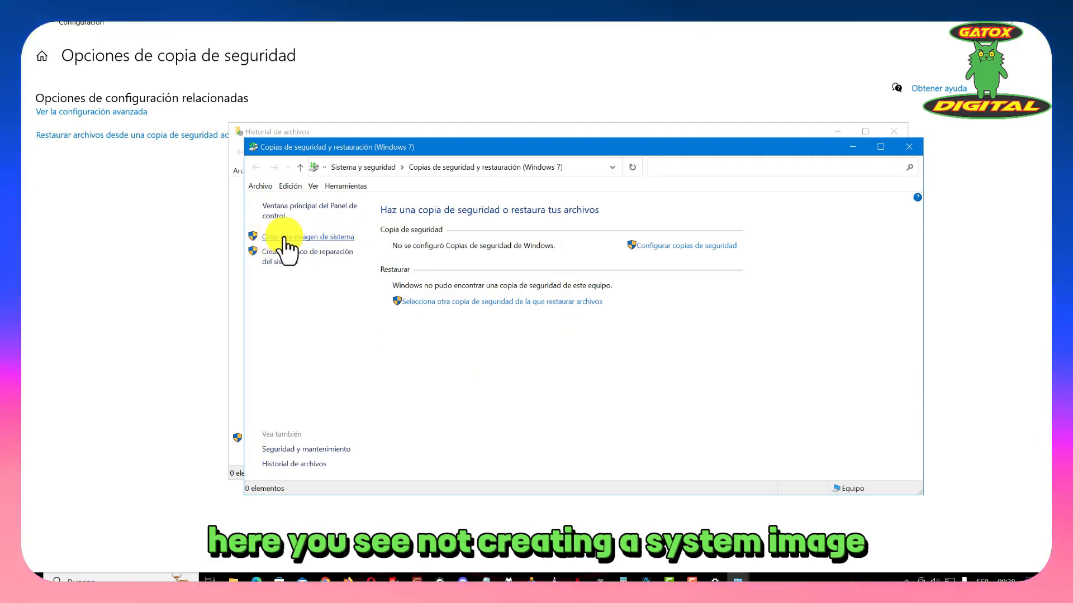
pyautogui.click(294, 251)
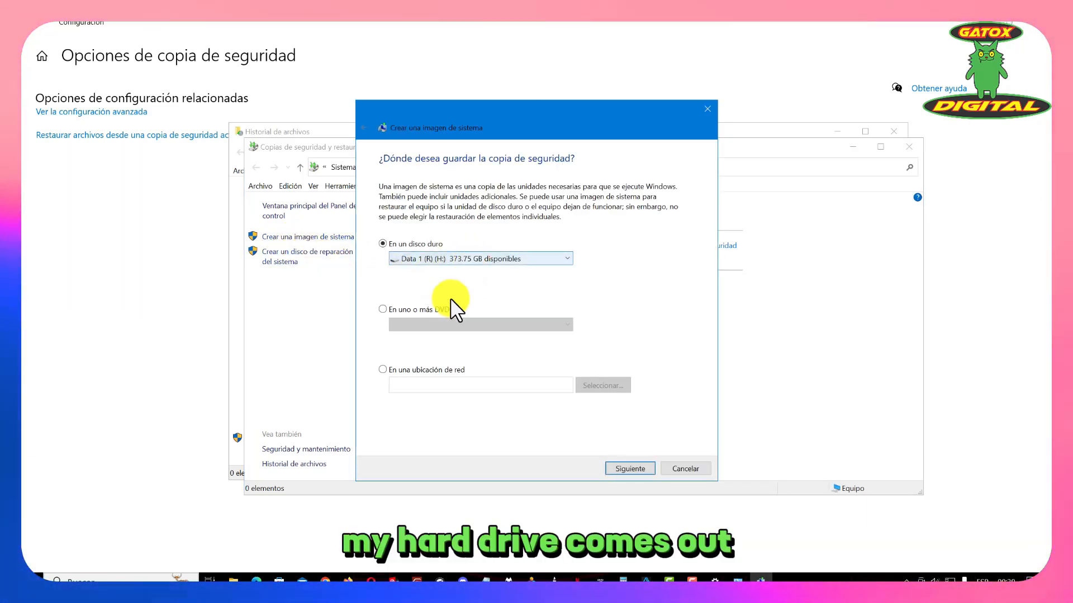
# Look at the DVD and network destinations, and set the hard disk Data 1 (R) (H:) as the backup location.
pyautogui.click(408, 311)
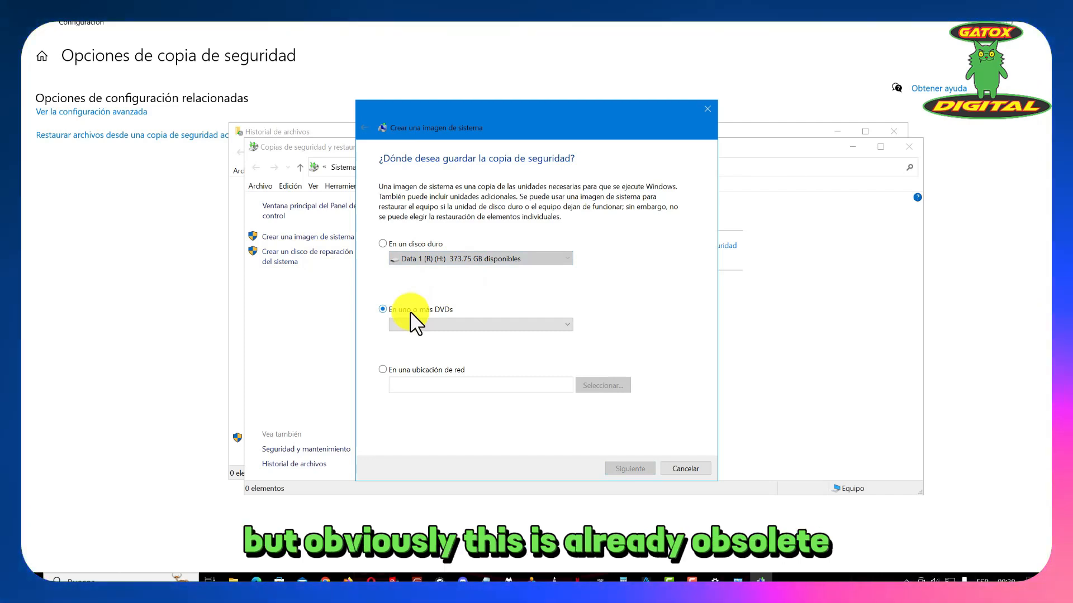
pyautogui.click(407, 370)
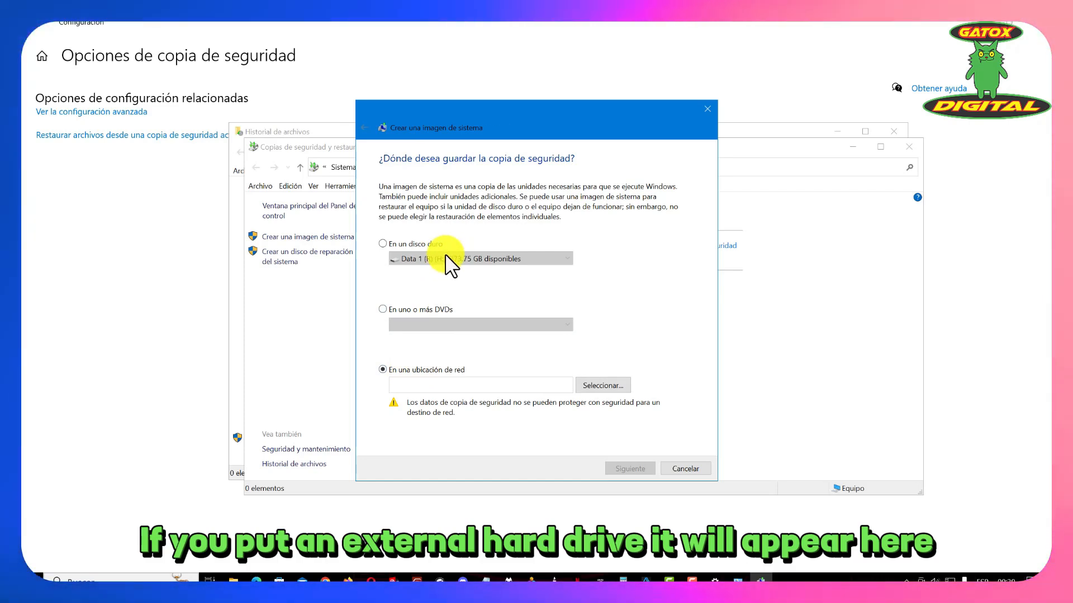
pyautogui.click(391, 244)
pyautogui.click(425, 259)
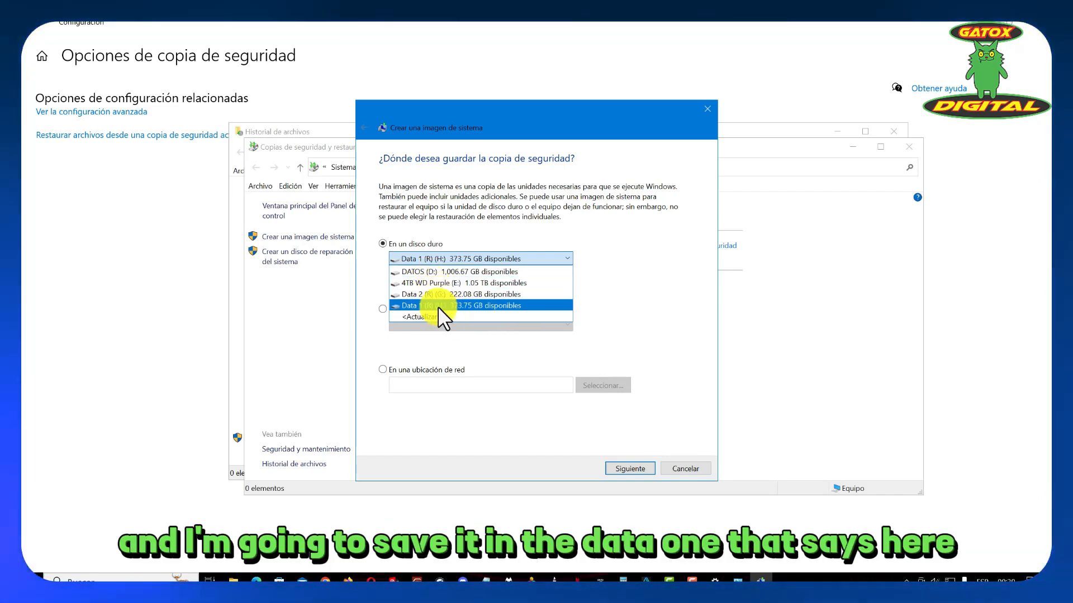
pyautogui.click(426, 306)
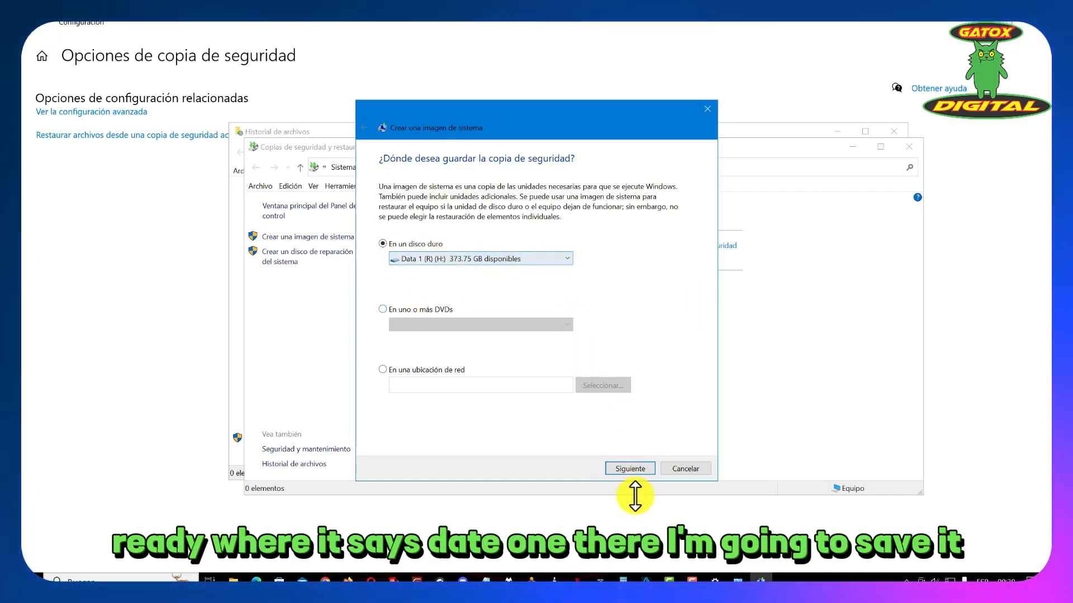
pyautogui.click(631, 469)
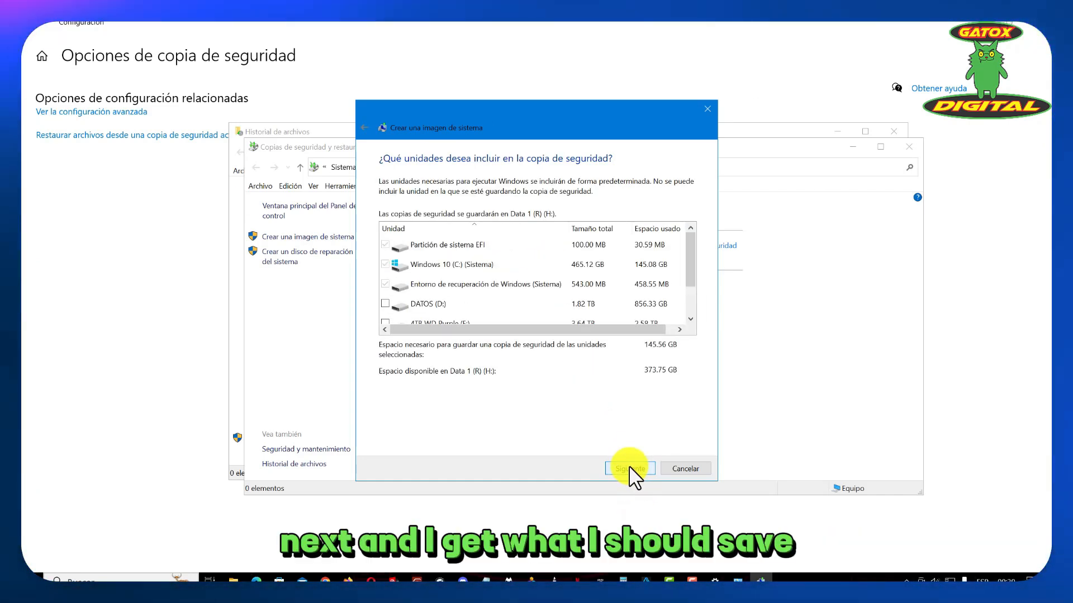
# Examine the list of drives that can be included in the system image, comparing the system partitions with the optional data drives.
pyautogui.moveTo(689, 263); pyautogui.dragTo(693, 302)
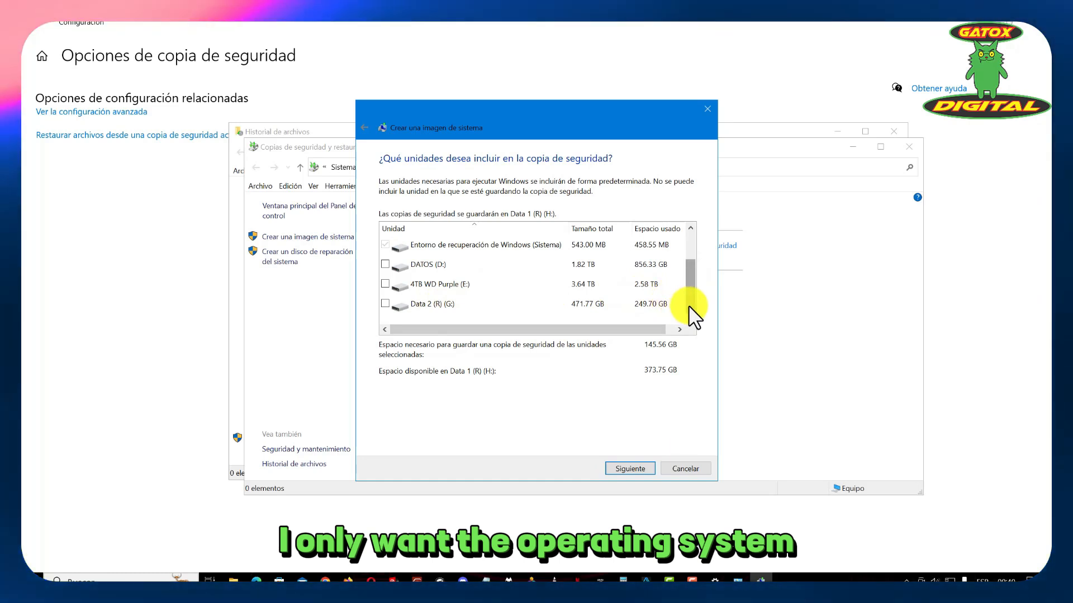
pyautogui.scroll(2, 688, 307)
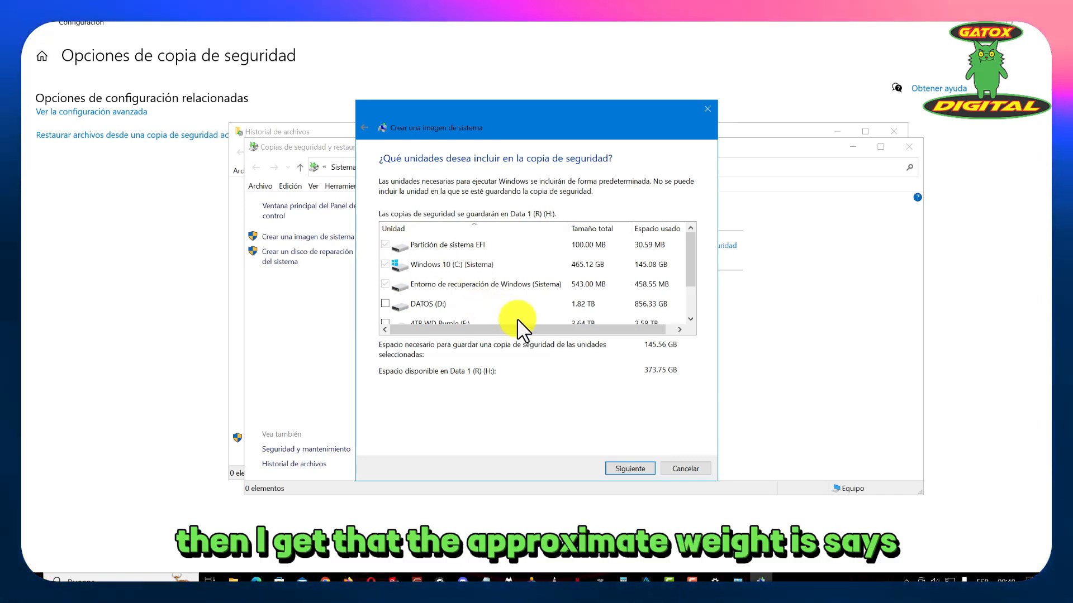
pyautogui.moveTo(688, 253); pyautogui.dragTo(694, 287)
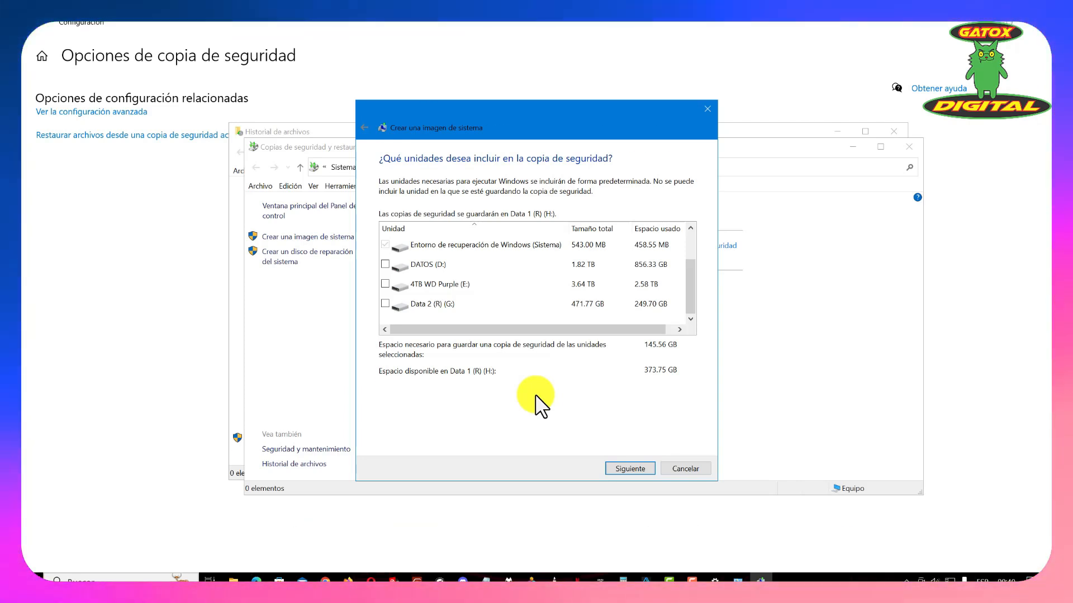
pyautogui.moveTo(692, 287); pyautogui.dragTo(687, 251)
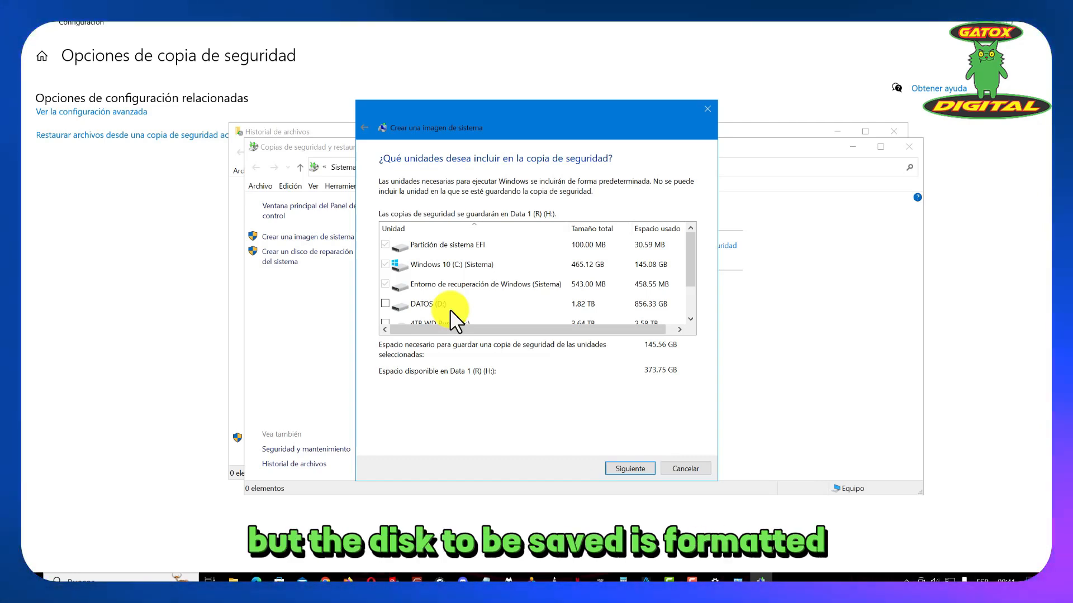
pyautogui.scroll(-1, 450, 309)
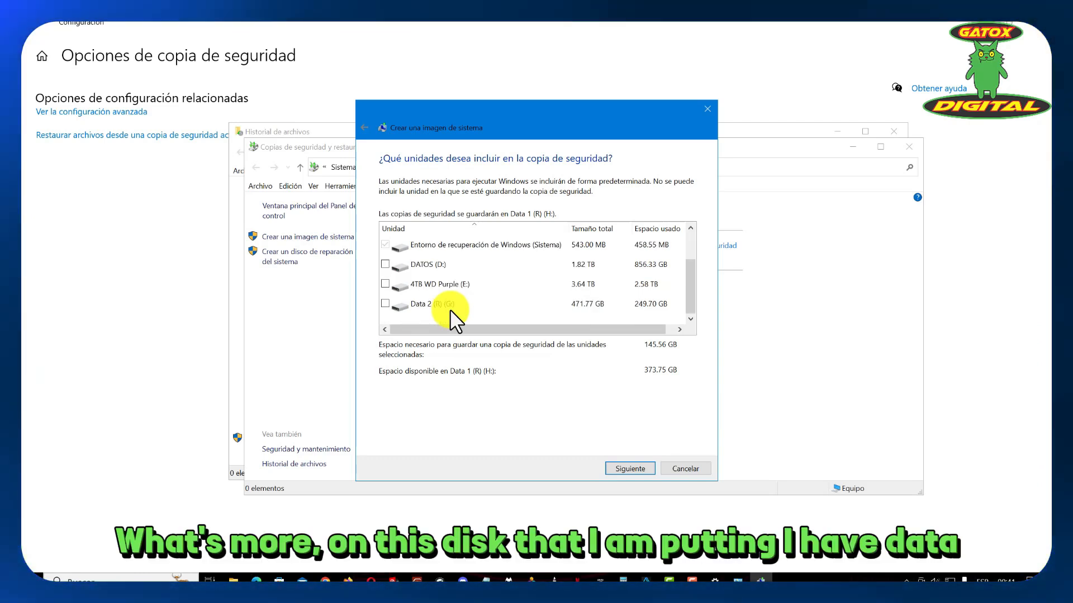
pyautogui.click(424, 304)
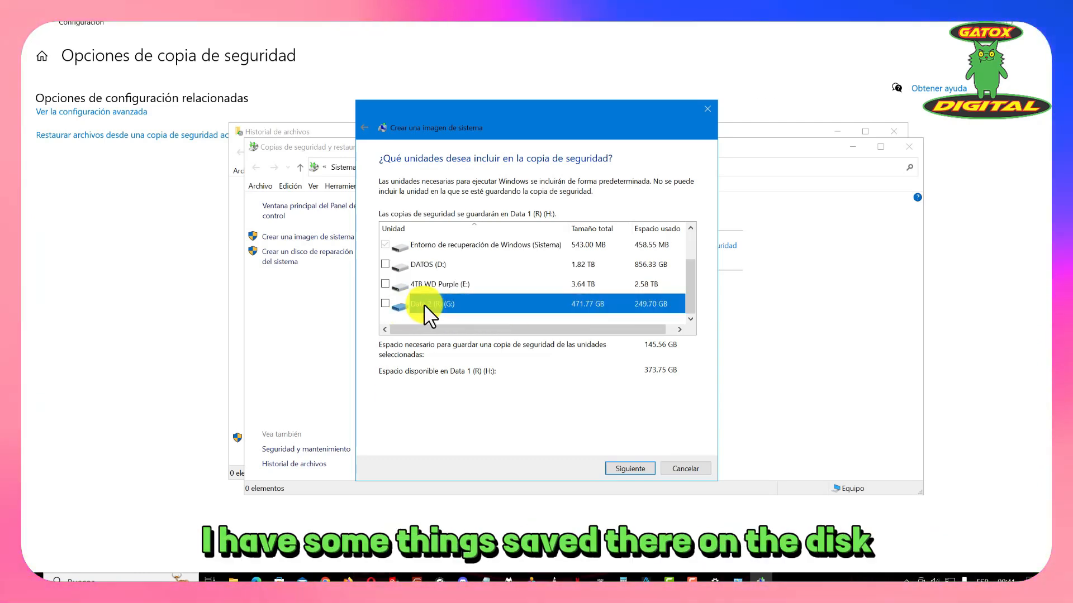
pyautogui.scroll(1, 423, 304)
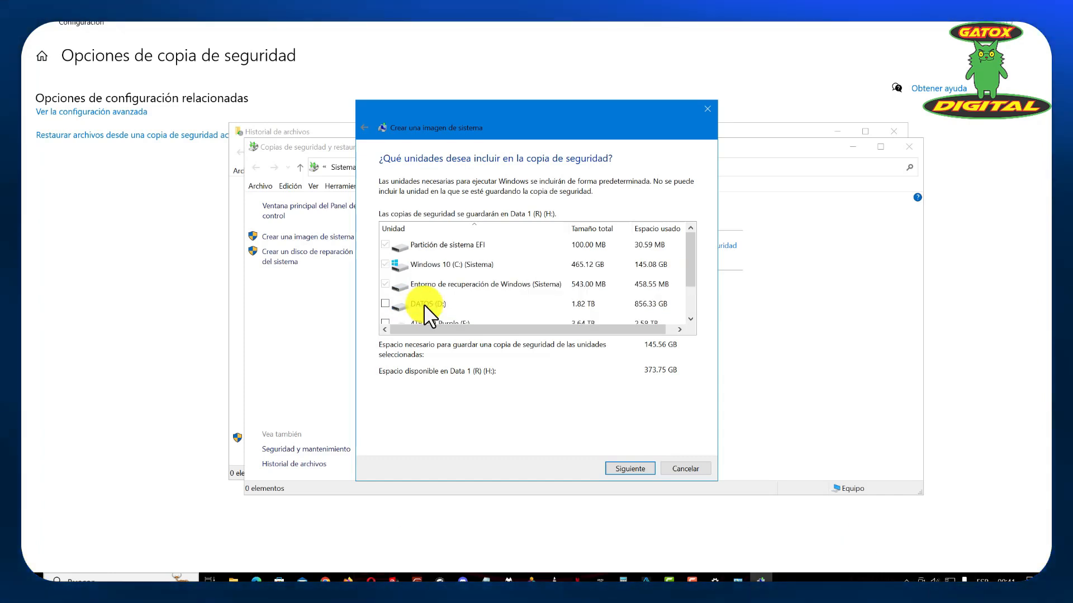
pyautogui.scroll(-1, 470, 304)
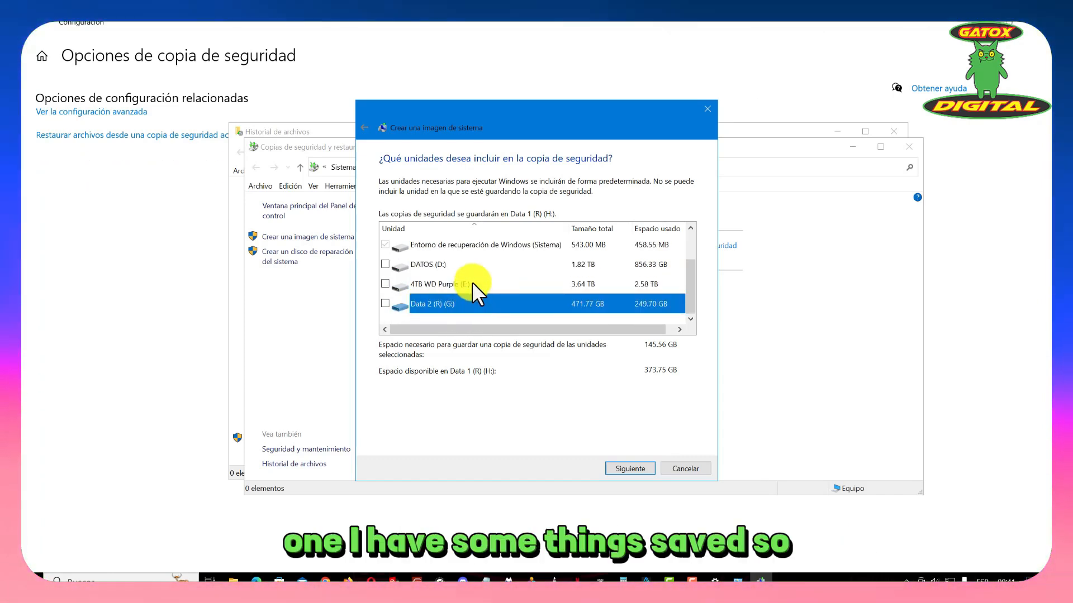
pyautogui.click(444, 266)
pyautogui.scroll(1, 444, 277)
pyautogui.click(455, 279)
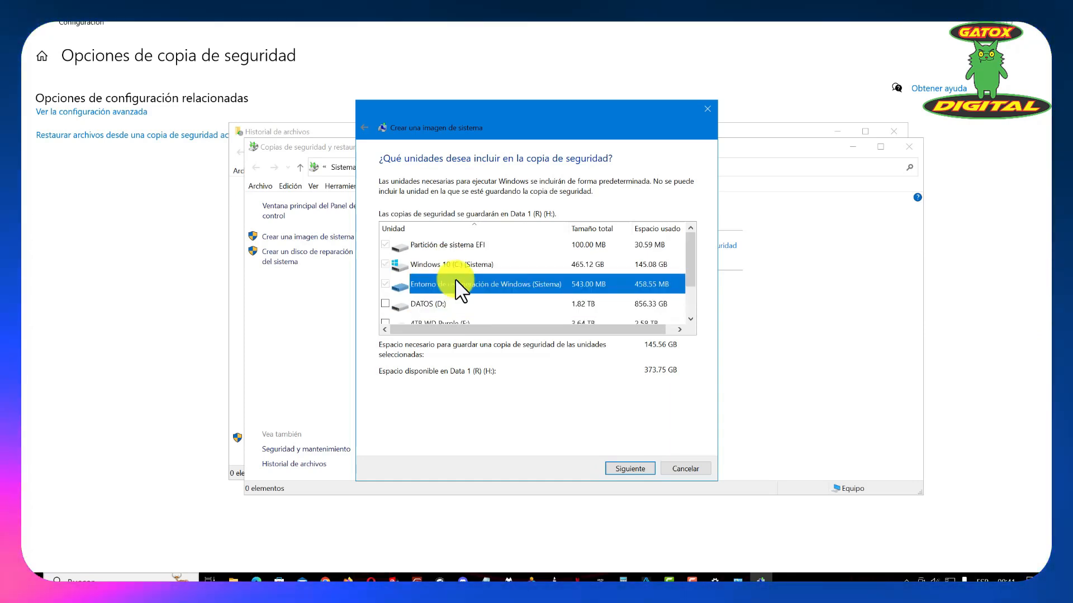
pyautogui.click(451, 251)
pyautogui.click(454, 265)
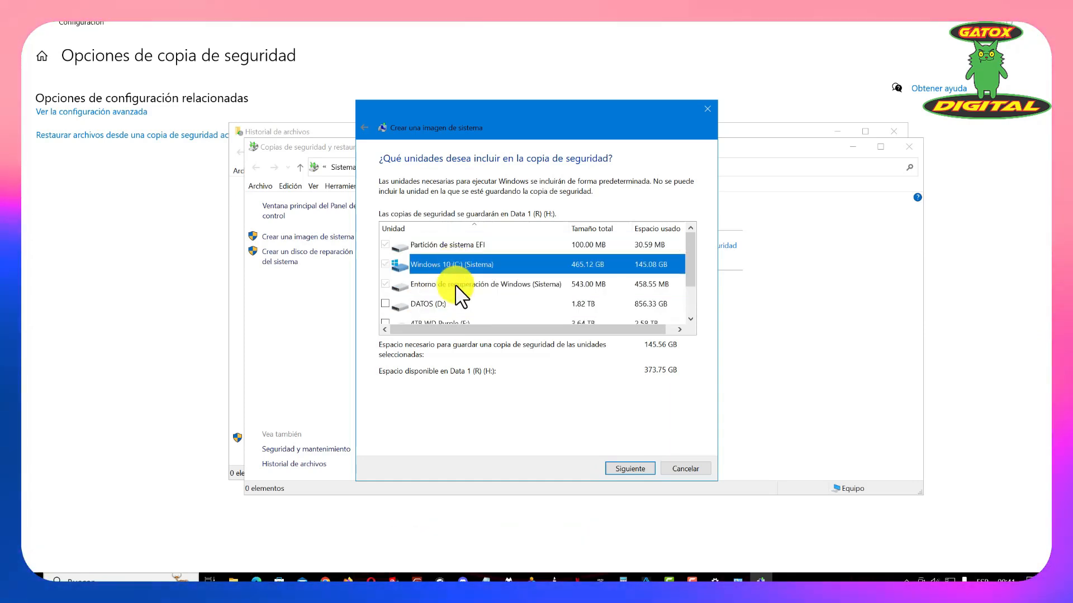
pyautogui.click(457, 285)
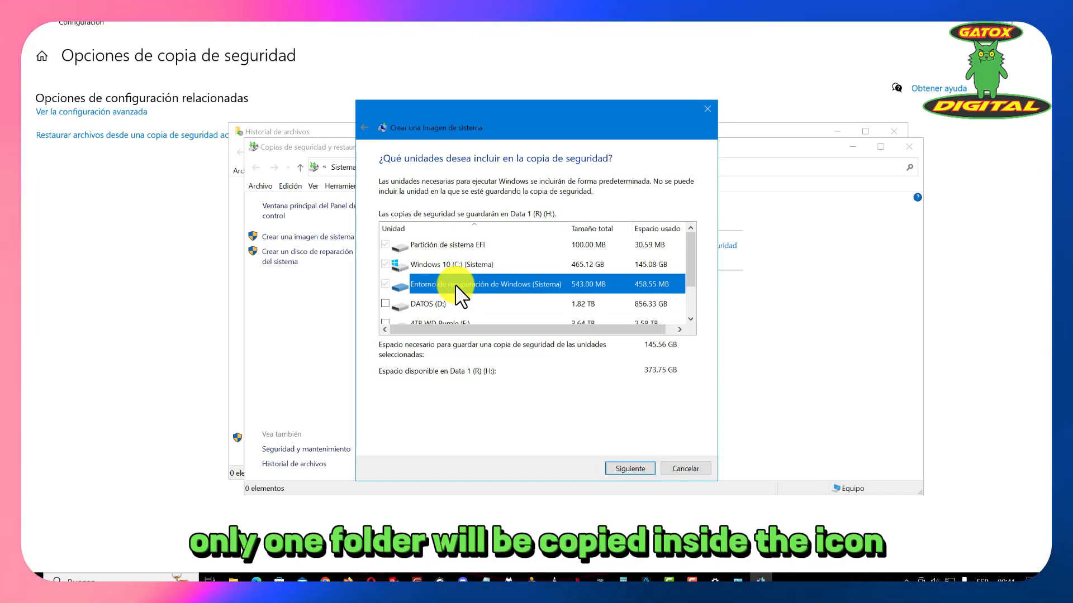
# Inspect the existing file and folder on the Data 1 (R) (H:) drive in File Explorer, and close its window.
pyautogui.click(35, 581)
pyautogui.click(240, 344)
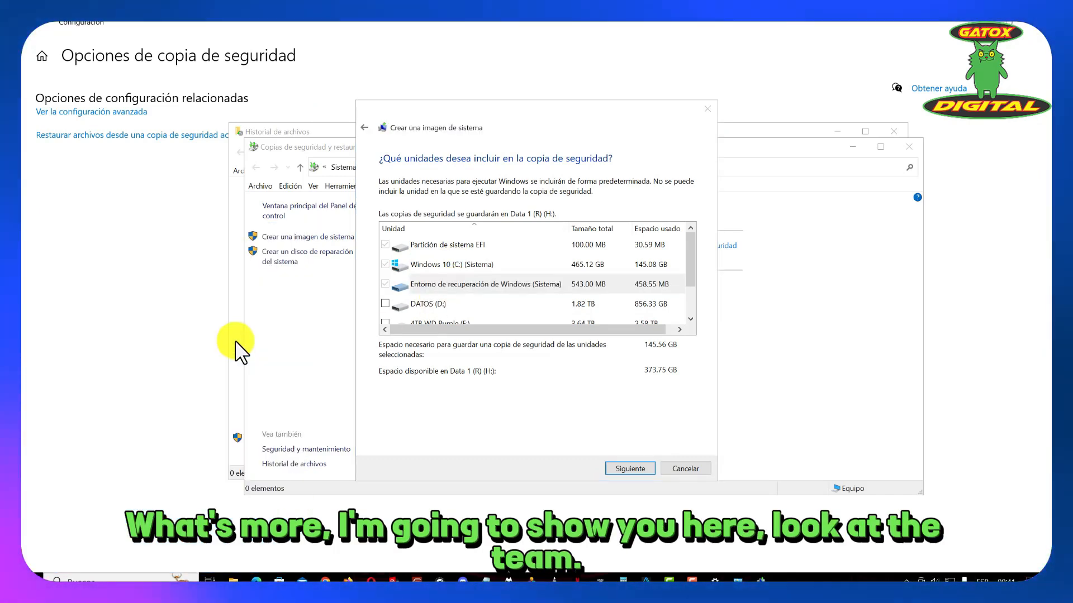
pyautogui.doubleClick(501, 424)
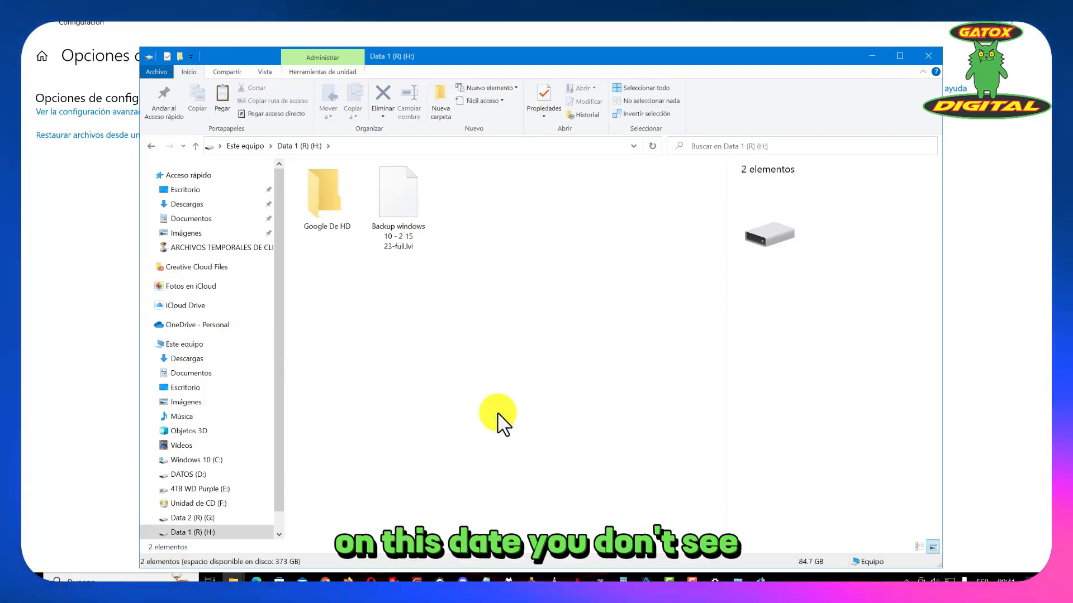
pyautogui.click(406, 222)
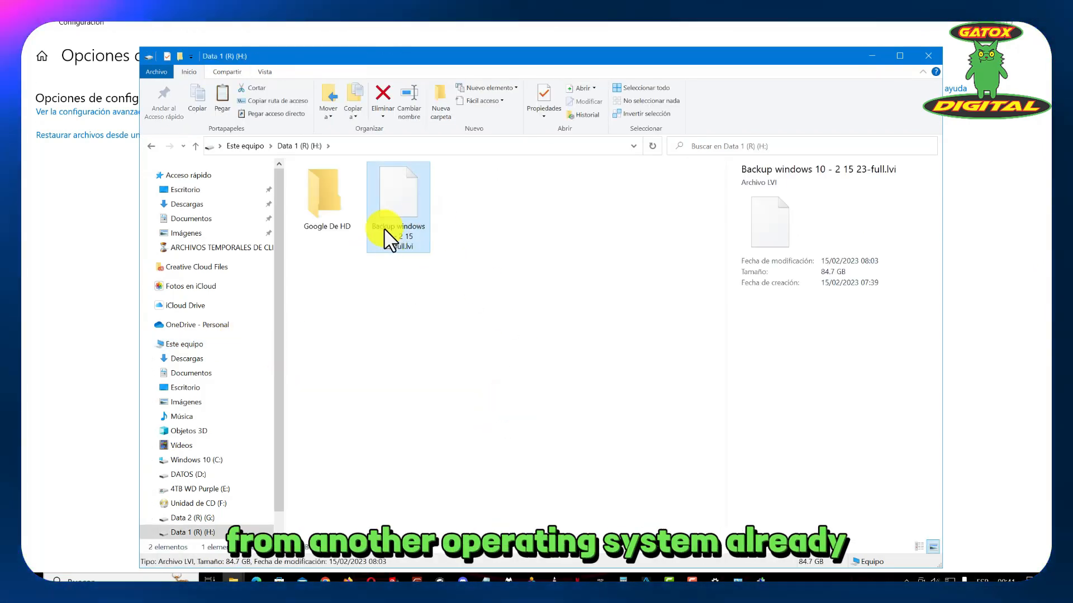
pyautogui.click(333, 221)
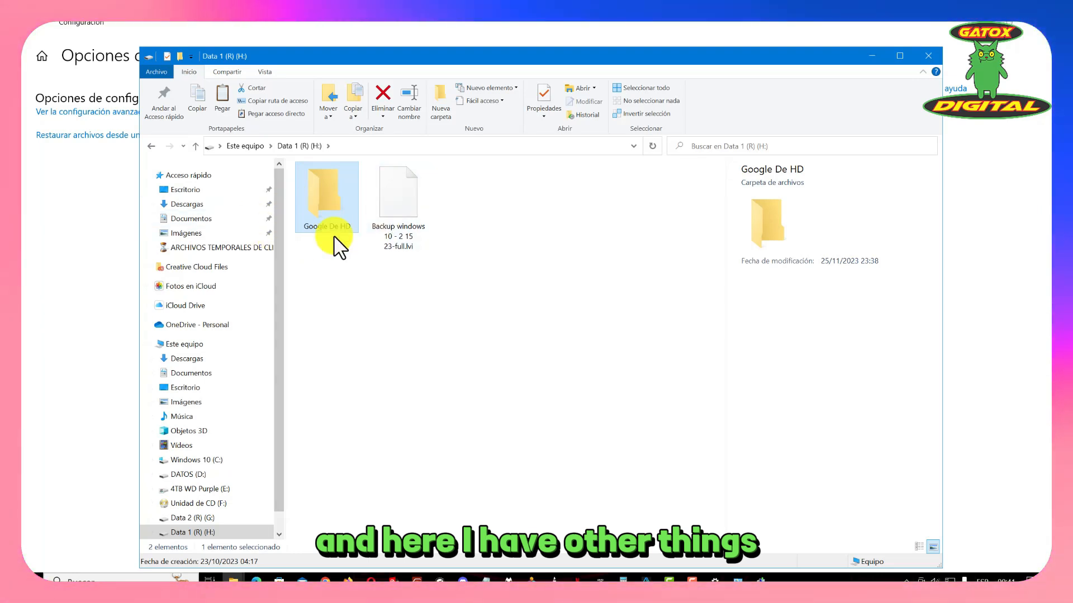
pyautogui.click(932, 56)
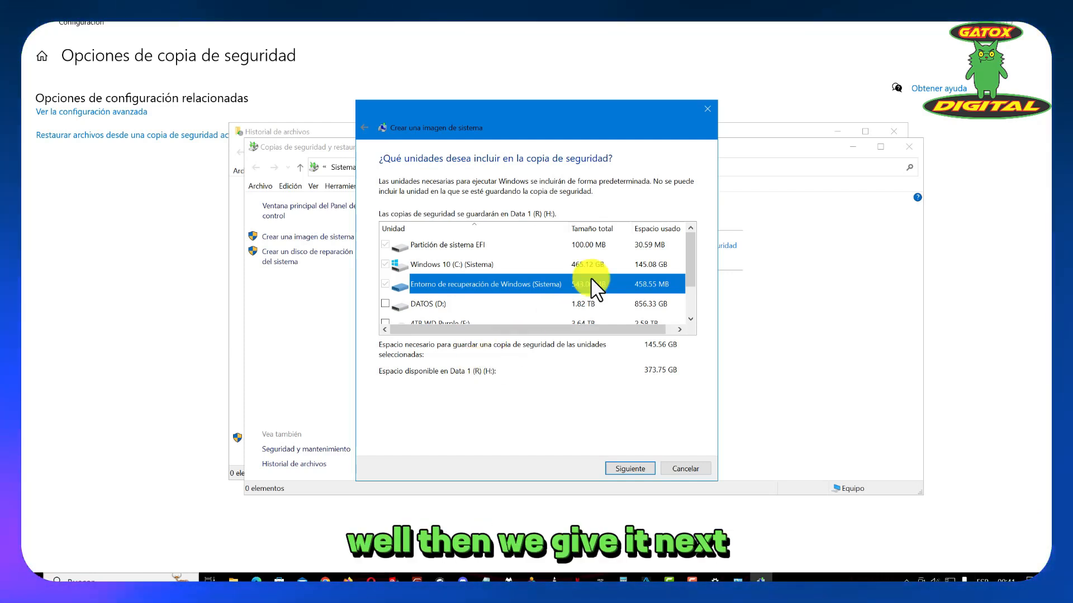
# Accept the default system drives for the image and start the backup to Data 1 (R) (H:).
pyautogui.click(640, 471)
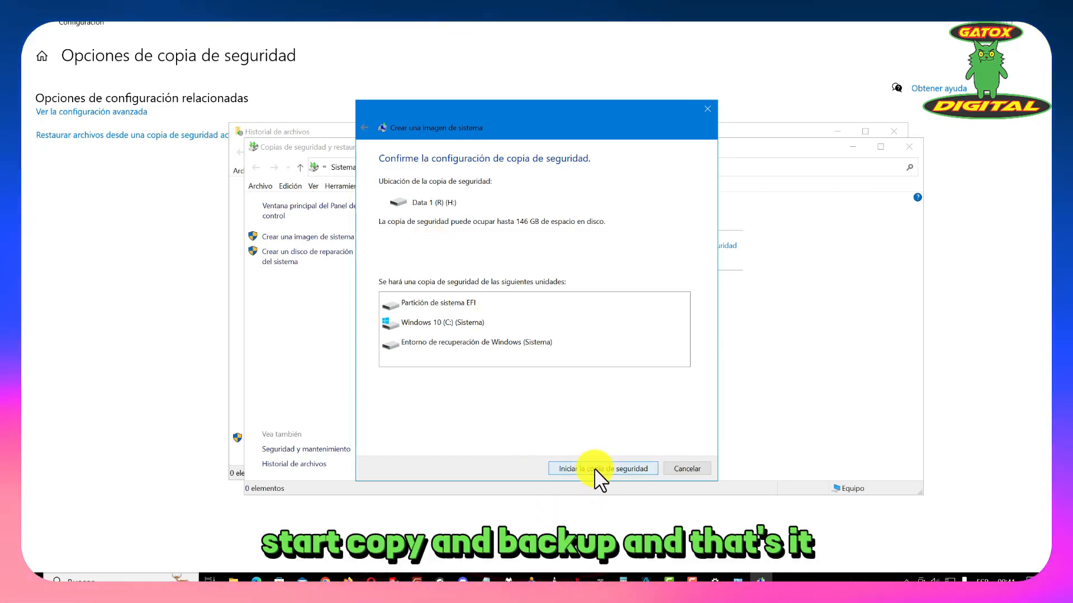
pyautogui.click(596, 469)
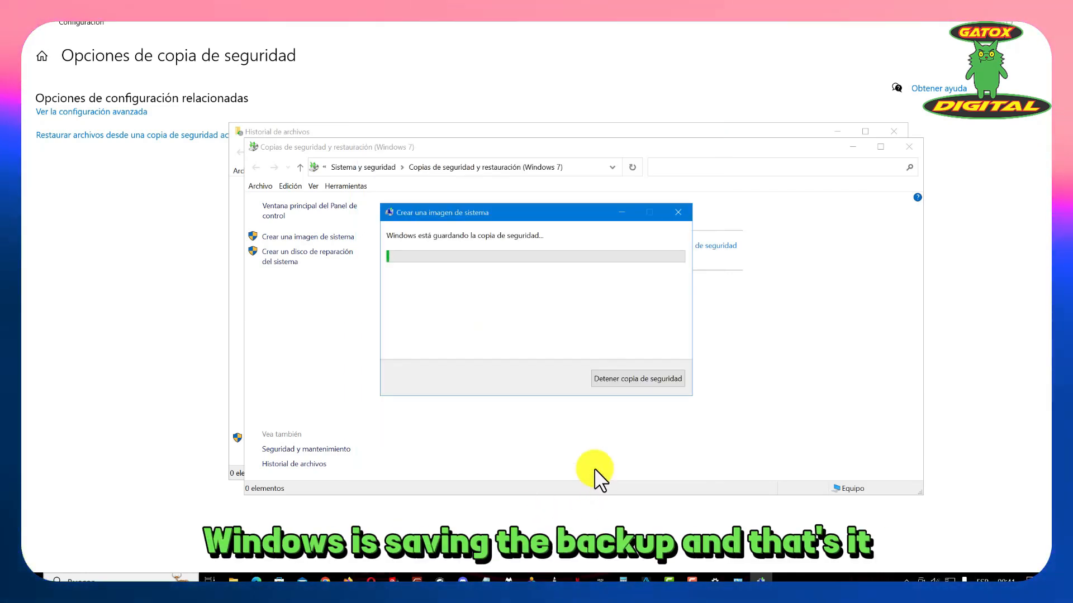